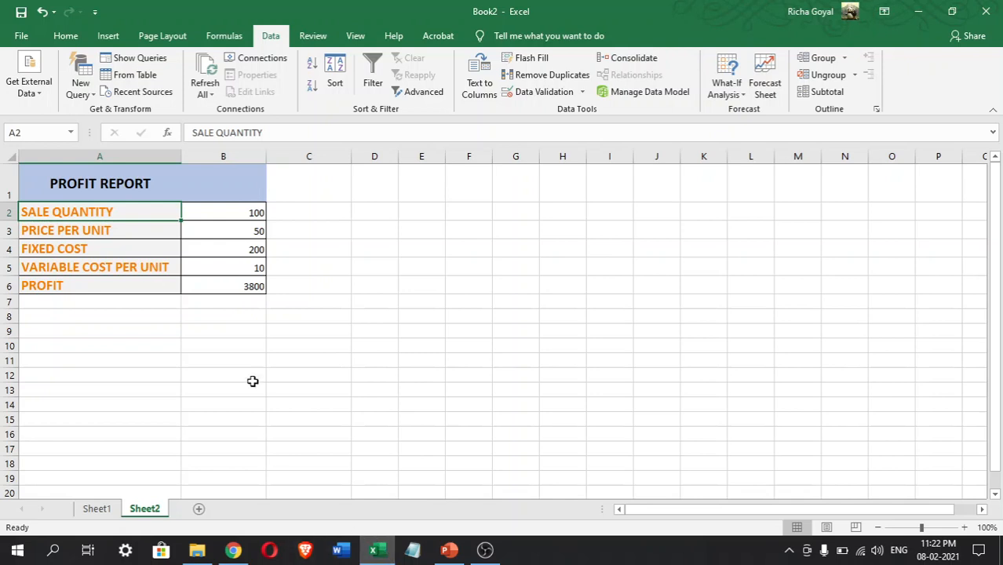
Examine the profit formula in B6 and the sale, price and cost inputs in B2 to B5.
{"action": "left_click", "coordinate": [229, 288]}
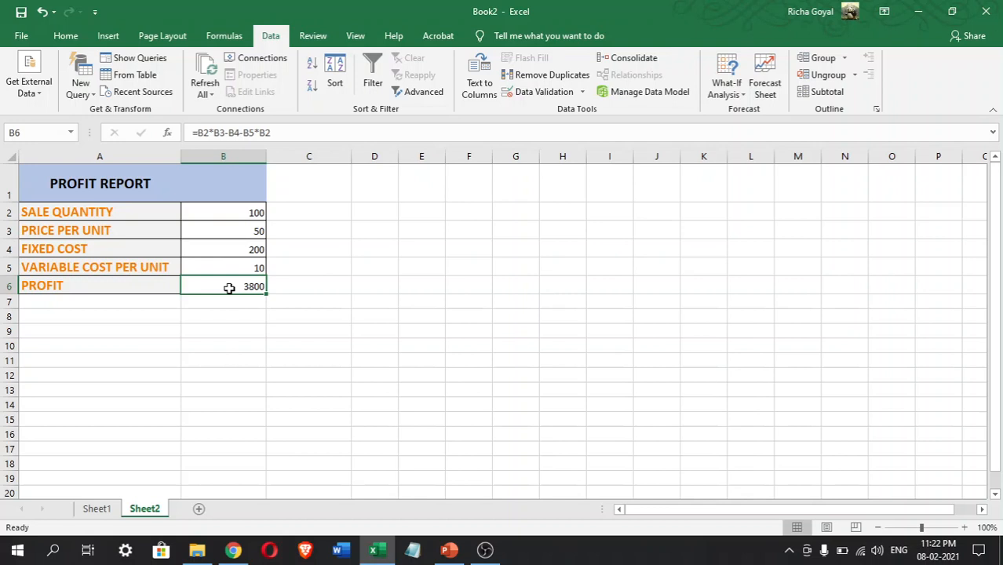
{"action": "left_click_drag", "start_coordinate": [229, 288], "coordinate": [174, 240]}
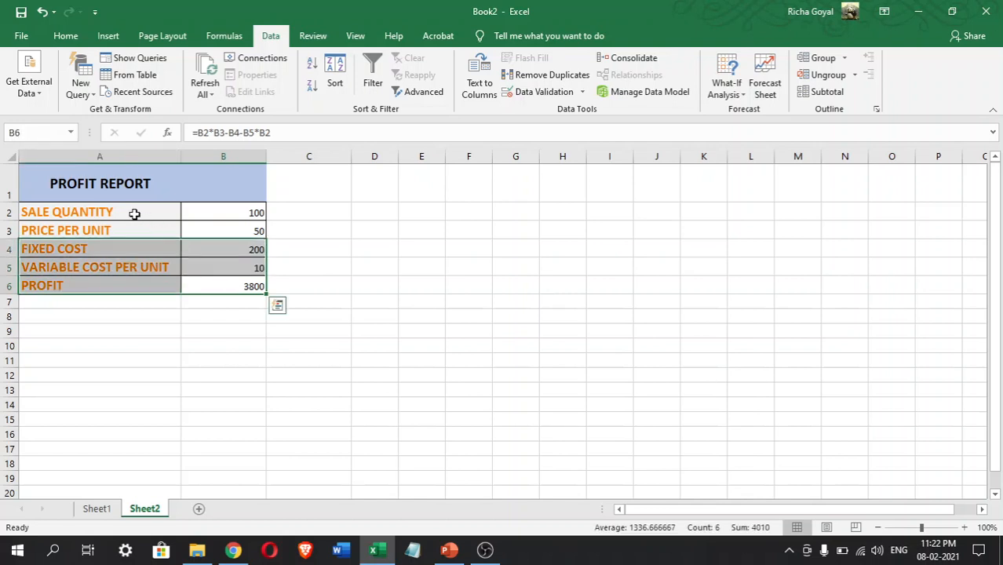
{"action": "left_click", "coordinate": [200, 209]}
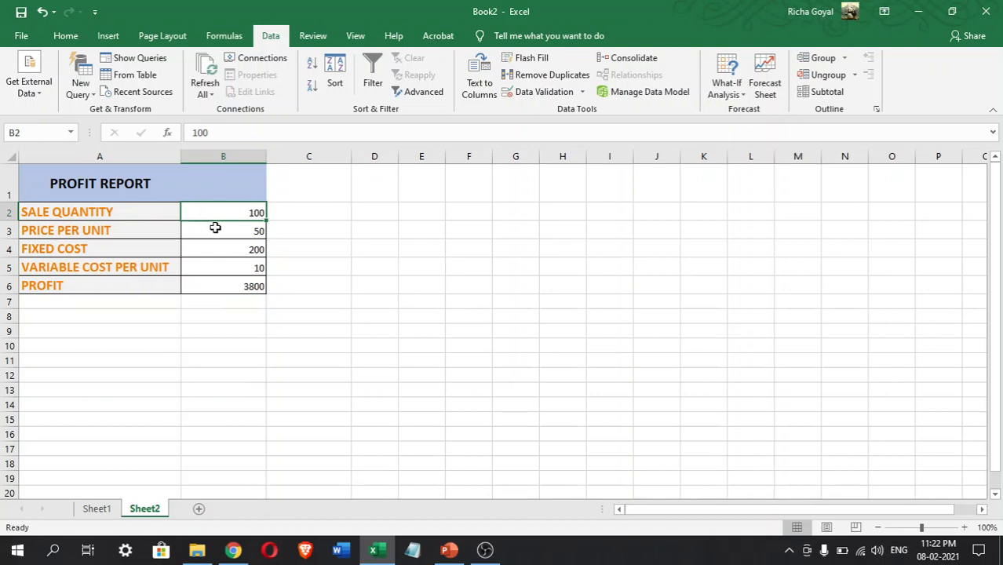
{"action": "left_click", "coordinate": [215, 228]}
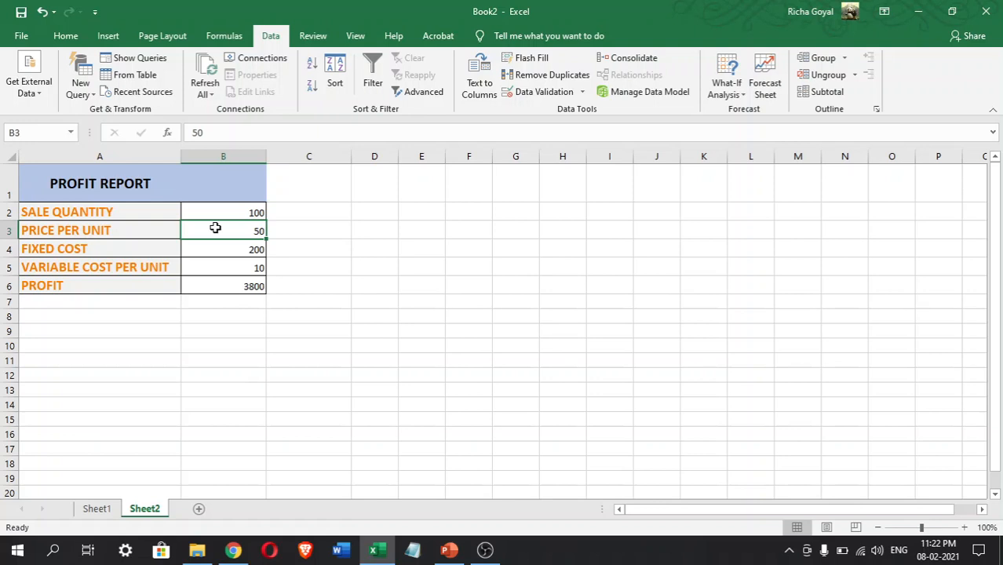
{"action": "left_click", "coordinate": [223, 250]}
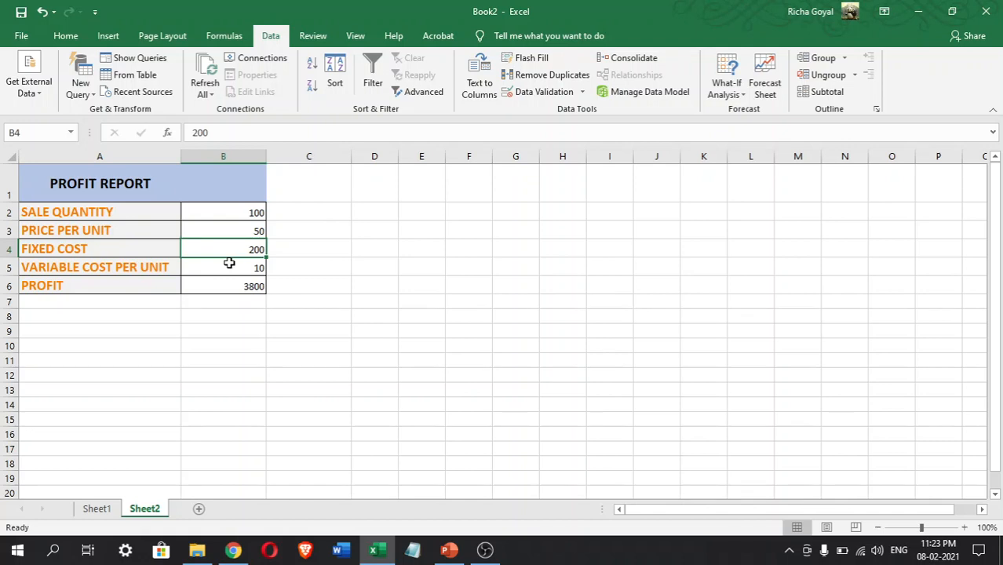
{"action": "left_click", "coordinate": [228, 263]}
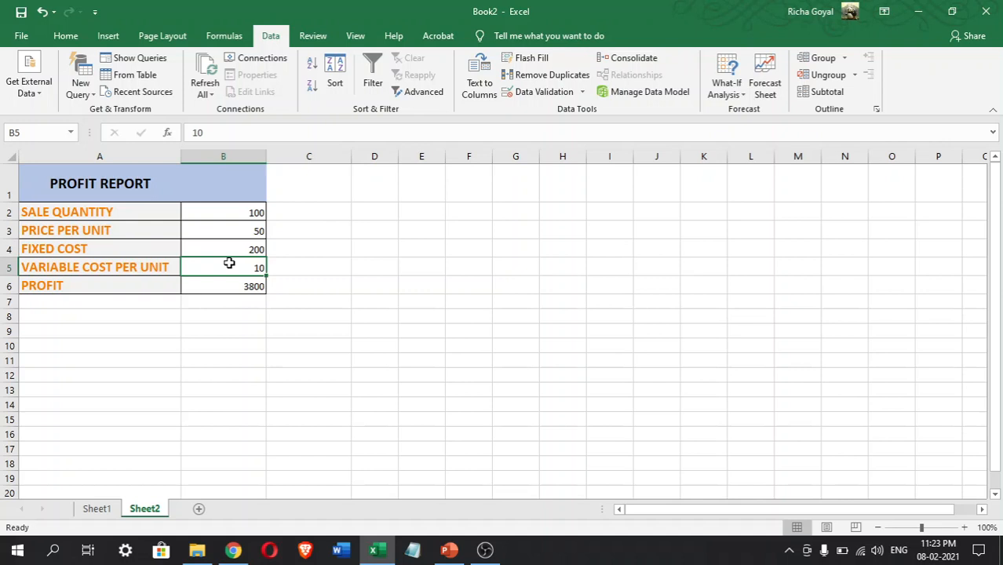
{"action": "left_click", "coordinate": [237, 286]}
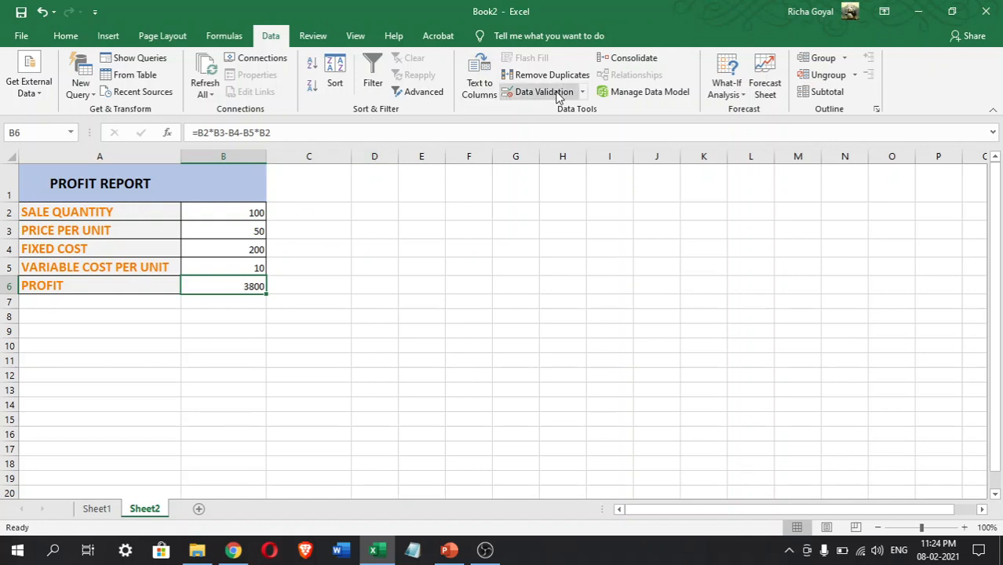
Start a new scenario named "first" in Scenario Manager with B2:B5 as its changing cells.
{"action": "left_click", "coordinate": [742, 95]}
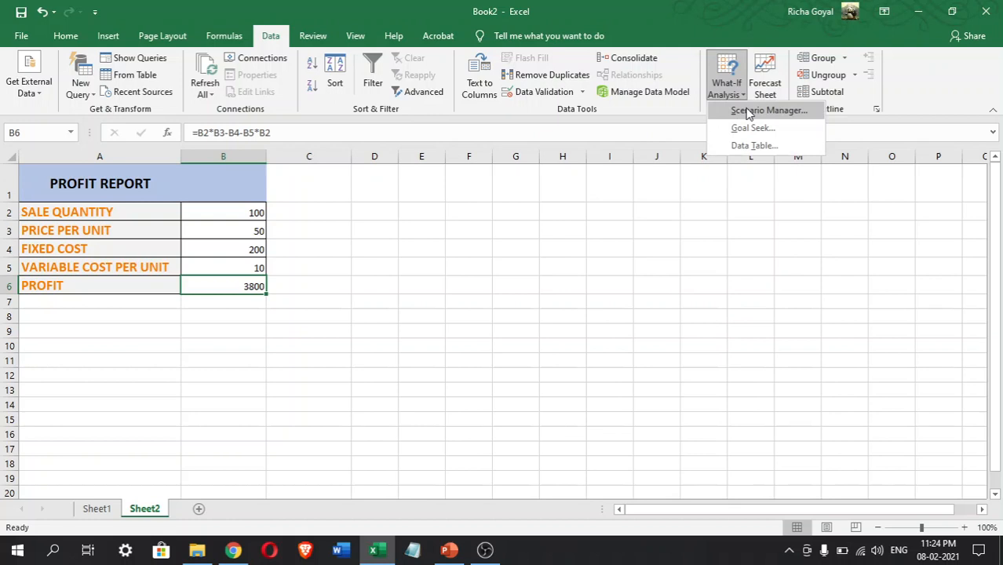
{"action": "left_click", "coordinate": [749, 112]}
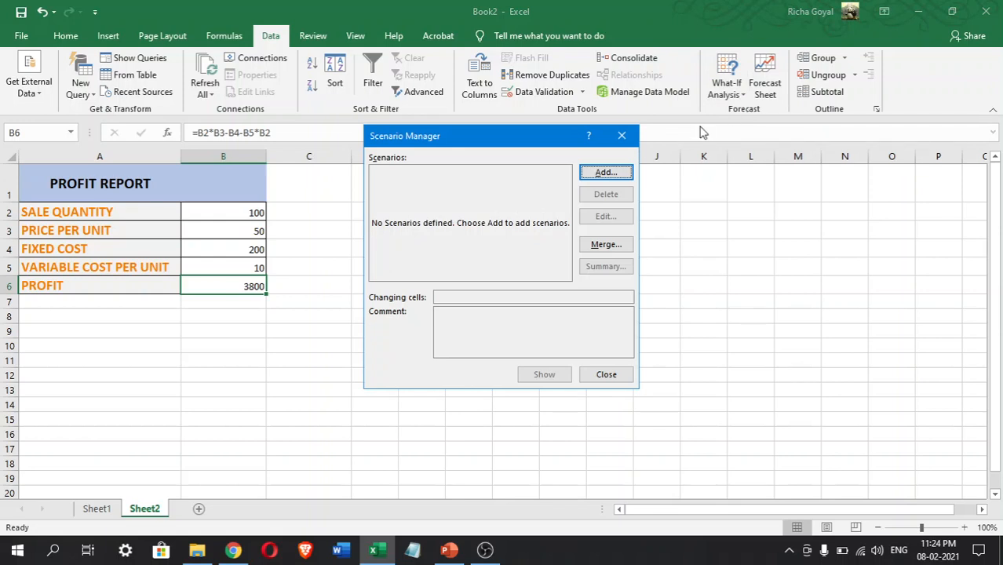
{"action": "left_click", "coordinate": [605, 173]}
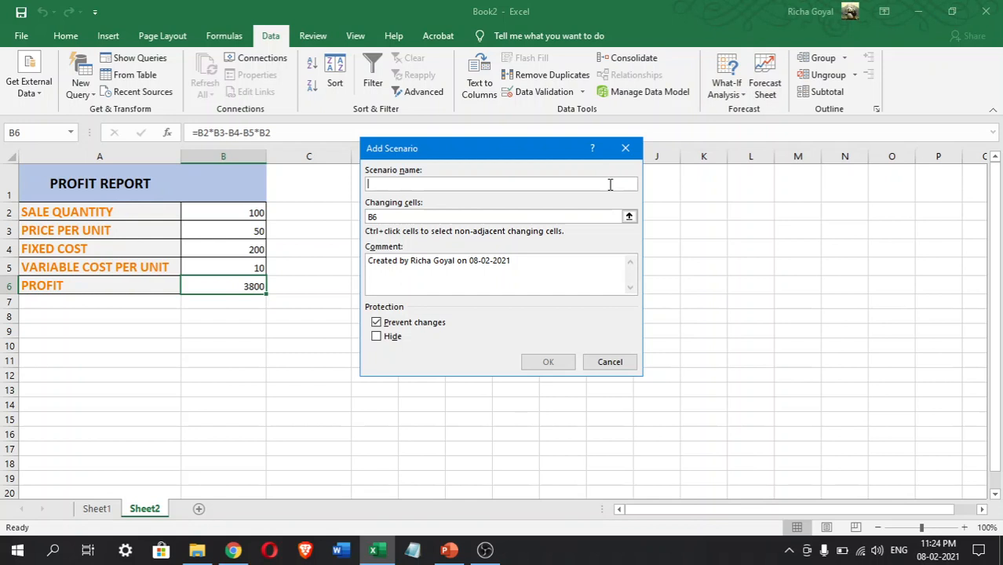
{"action": "type", "text": "first"}
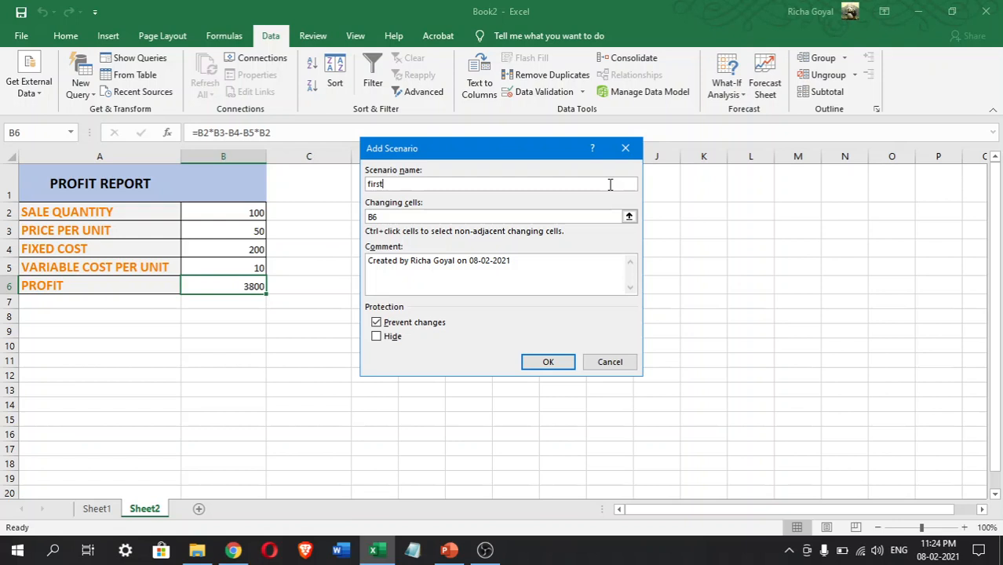
{"action": "left_click", "coordinate": [629, 216]}
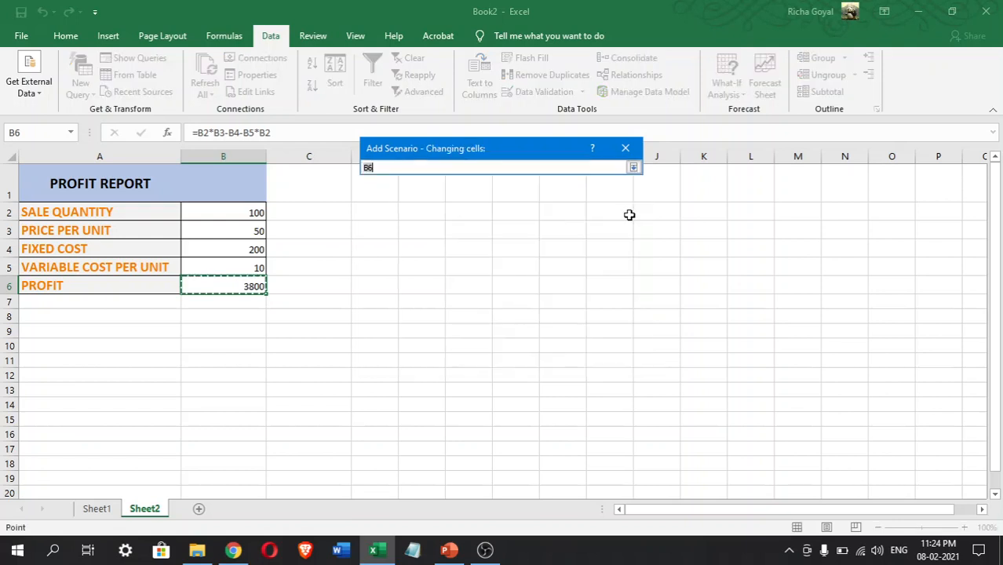
{"action": "left_click_drag", "start_coordinate": [630, 215], "coordinate": [441, 206]}
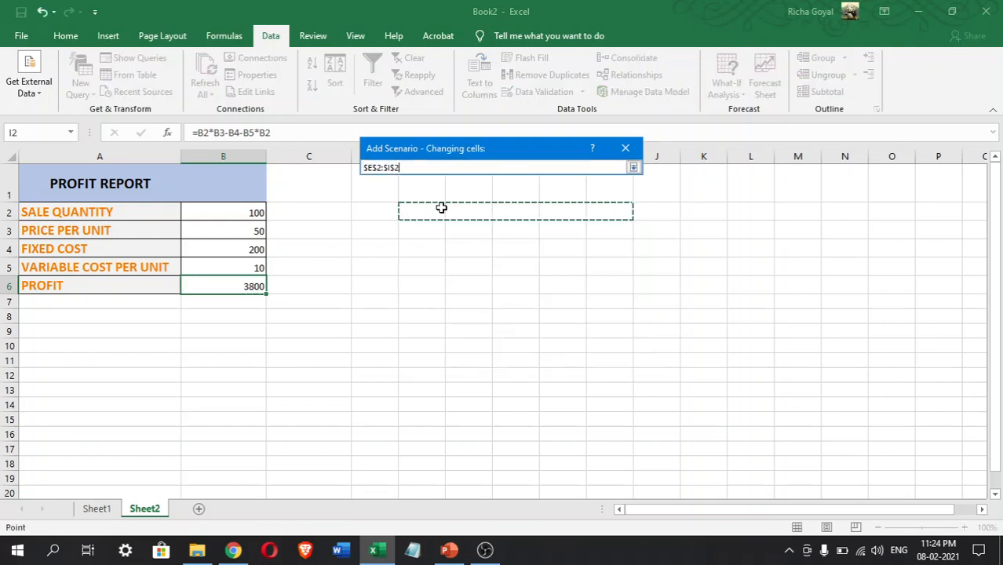
{"action": "left_click", "coordinate": [243, 212]}
{"action": "key", "text": "shift+Down"}
{"action": "key", "text": "shift+Down"}
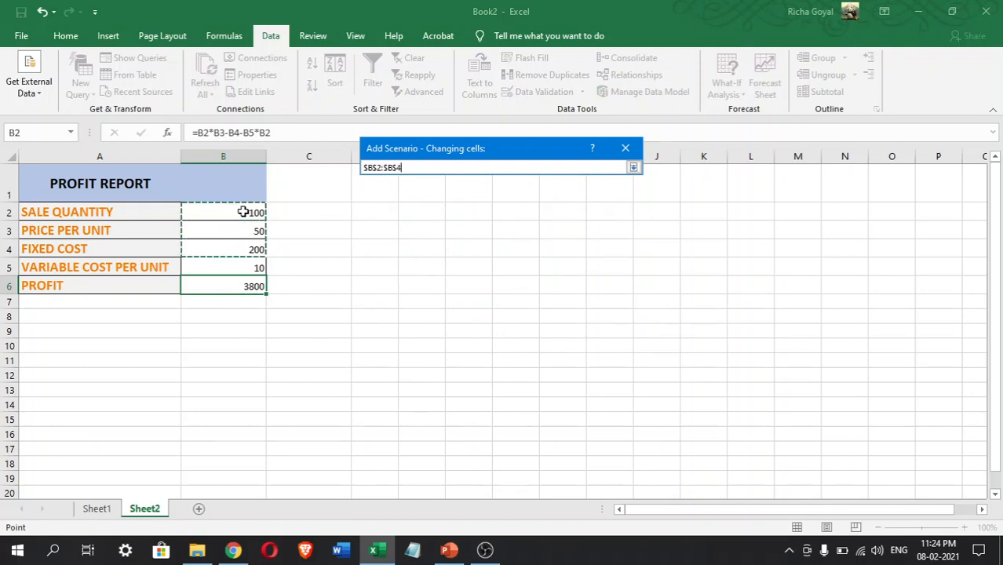
{"action": "key", "text": "shift+Down"}
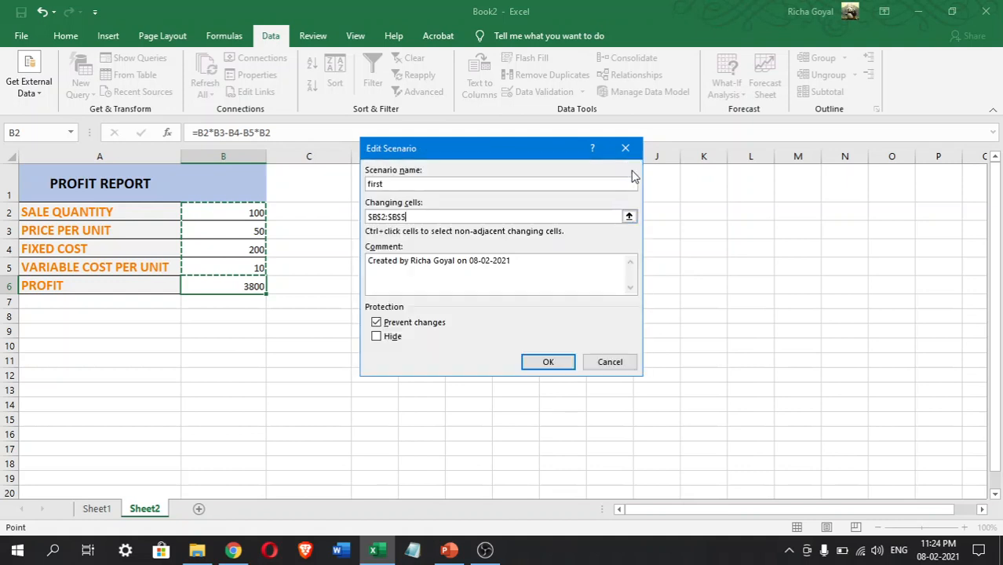
{"action": "left_click", "coordinate": [632, 167]}
Replace the scenario's default comment with "profit report 1" and accept the scenario definition.
{"action": "left_click", "coordinate": [536, 259]}
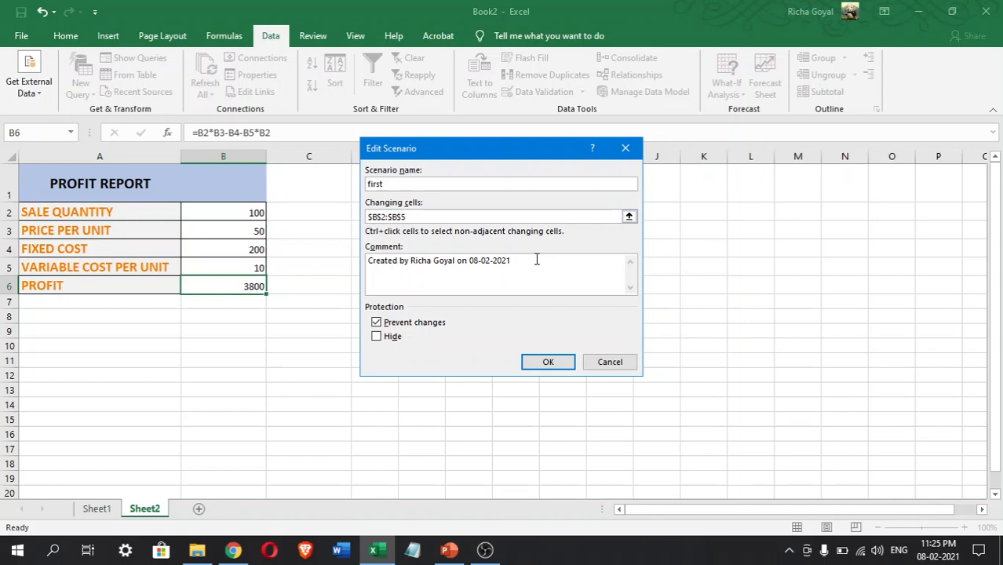
{"action": "key", "text": "BackSpace"}
{"action": "key", "text": "BackSpace"}
{"action": "key", "text": "BackSpace"}
{"action": "key", "text": "BackSpace"}
{"action": "key", "text": "BackSpace"}
{"action": "key", "text": "BackSpace"}
{"action": "key", "text": "BackSpace"}
{"action": "key", "text": "BackSpace"}
{"action": "key", "text": "BackSpace"}
{"action": "key", "text": "BackSpace"}
{"action": "key", "text": "BackSpace"}
{"action": "key", "text": "BackSpace"}
{"action": "key", "text": "BackSpace"}
{"action": "key", "text": "BackSpace"}
{"action": "key", "text": "BackSpace"}
{"action": "key", "text": "BackSpace"}
{"action": "key", "text": "BackSpace"}
{"action": "key", "text": "BackSpace"}
{"action": "key", "text": "BackSpace"}
{"action": "key", "text": "BackSpace"}
{"action": "key", "text": "BackSpace"}
{"action": "key", "text": "BackSpace"}
{"action": "key", "text": "BackSpace"}
{"action": "key", "text": "BackSpace"}
{"action": "key", "text": "BackSpace"}
{"action": "key", "text": "BackSpace"}
{"action": "key", "text": "BackSpace"}
{"action": "key", "text": "BackSpace"}
{"action": "key", "text": "BackSpace"}
{"action": "key", "text": "BackSpace"}
{"action": "key", "text": "BackSpace"}
{"action": "key", "text": "BackSpace"}
{"action": "key", "text": "BackSpace"}
{"action": "key", "text": "BackSpace"}
{"action": "key", "text": "BackSpace"}
{"action": "key", "text": "BackSpace"}
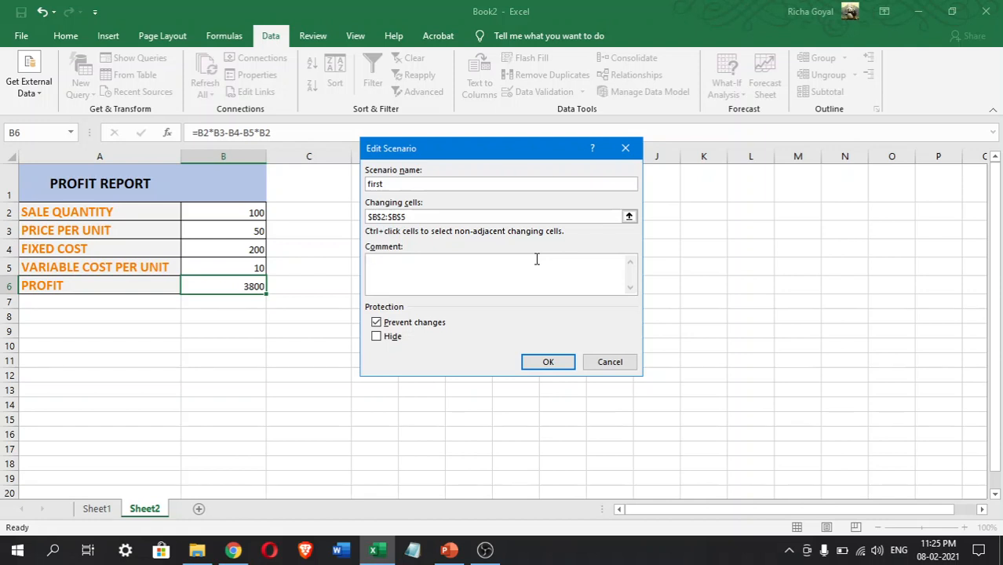
{"action": "type", "text": "profit report 1"}
{"action": "left_click", "coordinate": [543, 359]}
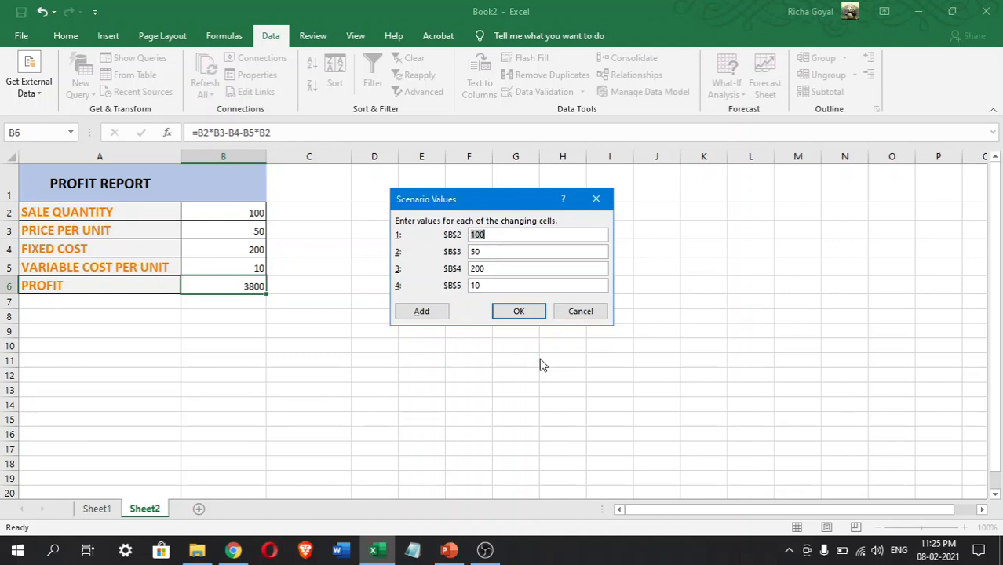
Set the first scenario's values to 80 for B2 and 15 for B5, and show it on the sheet.
{"action": "left_click", "coordinate": [511, 233]}
{"action": "key", "text": "BackSpace"}
{"action": "key", "text": "BackSpace"}
{"action": "key", "text": "BackSpace"}
{"action": "type", "text": "80"}
{"action": "left_click", "coordinate": [495, 286]}
{"action": "key", "text": "BackSpace"}
{"action": "key", "text": "BackSpace"}
{"action": "type", "text": "15"}
{"action": "left_click", "coordinate": [495, 248]}
{"action": "left_click", "coordinate": [518, 311]}
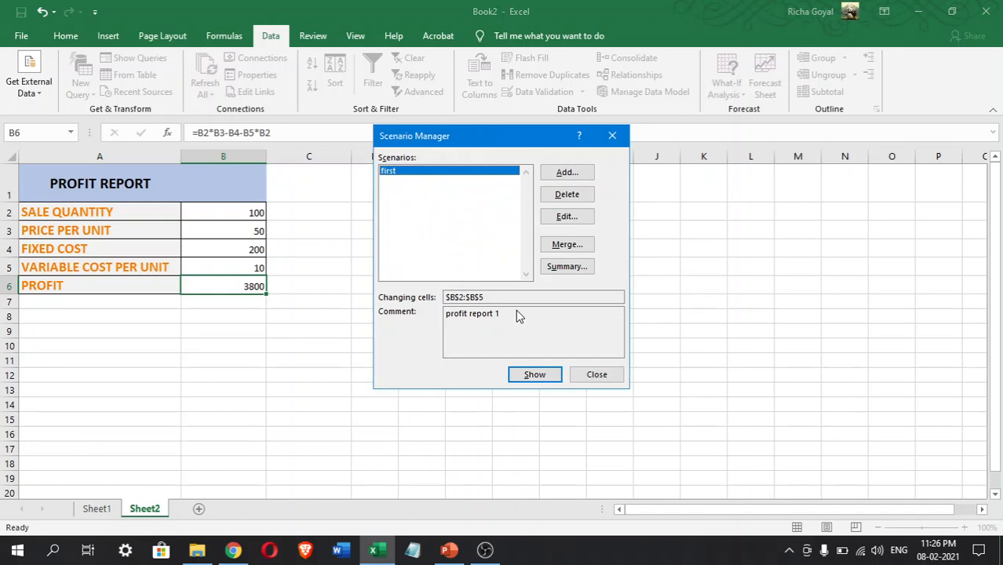
{"action": "left_click", "coordinate": [541, 379]}
Start another scenario named "second" with B2:B5 as its changing cells.
{"action": "left_click", "coordinate": [567, 173]}
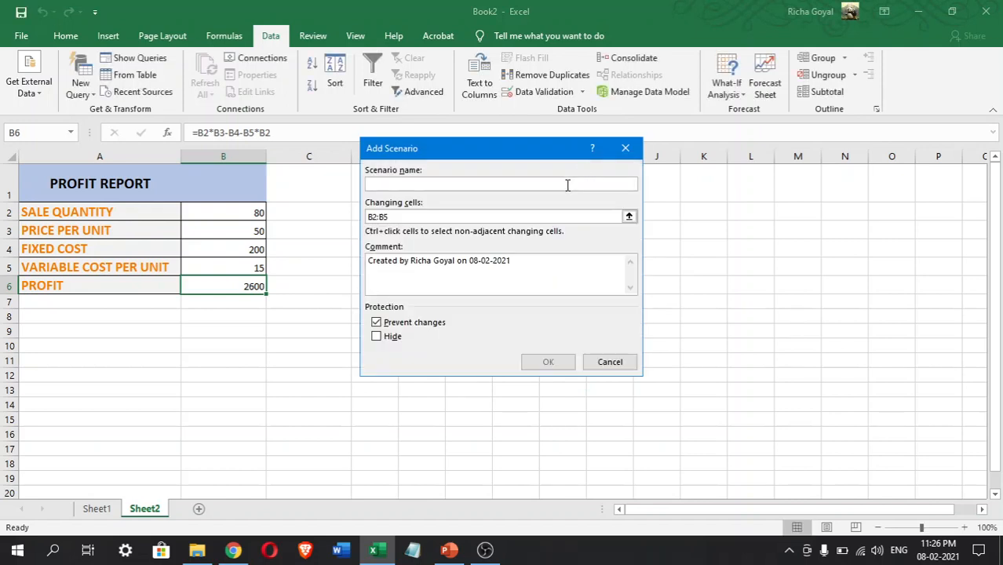
{"action": "type", "text": "second"}
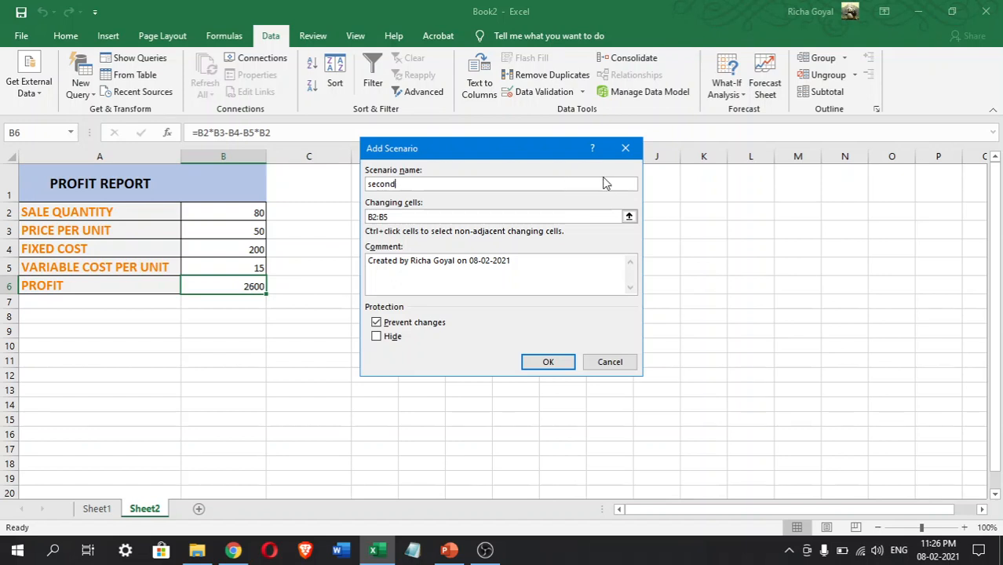
{"action": "left_click", "coordinate": [629, 216]}
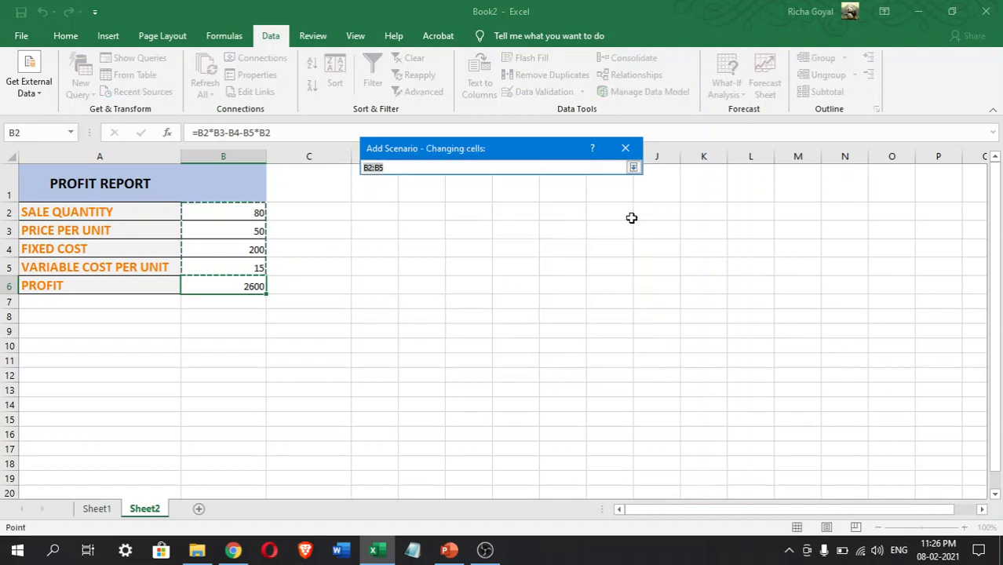
{"action": "left_click", "coordinate": [251, 213]}
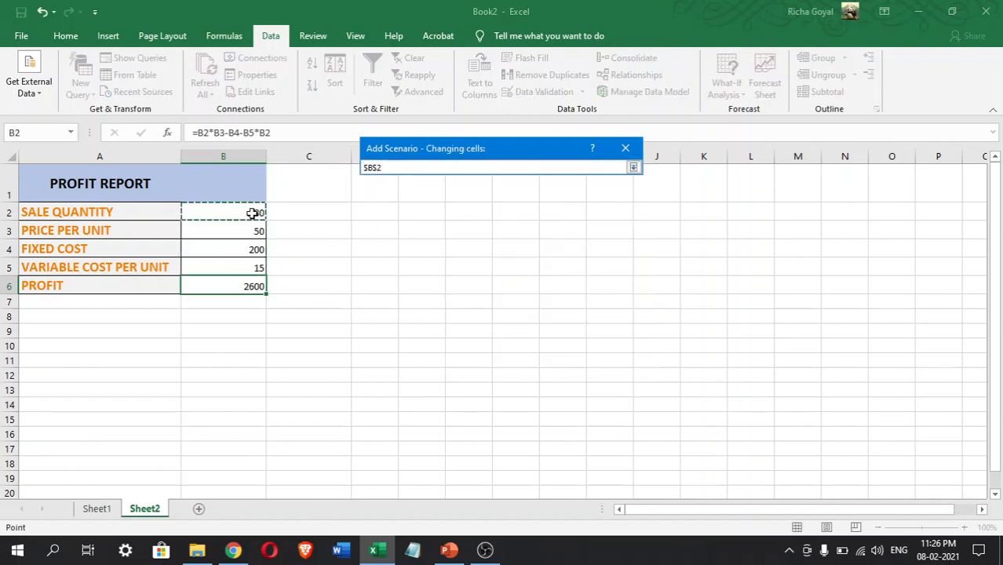
{"action": "key", "text": "shift+Down"}
{"action": "key", "text": "shift+Down"}
{"action": "key", "text": "shift+Down"}
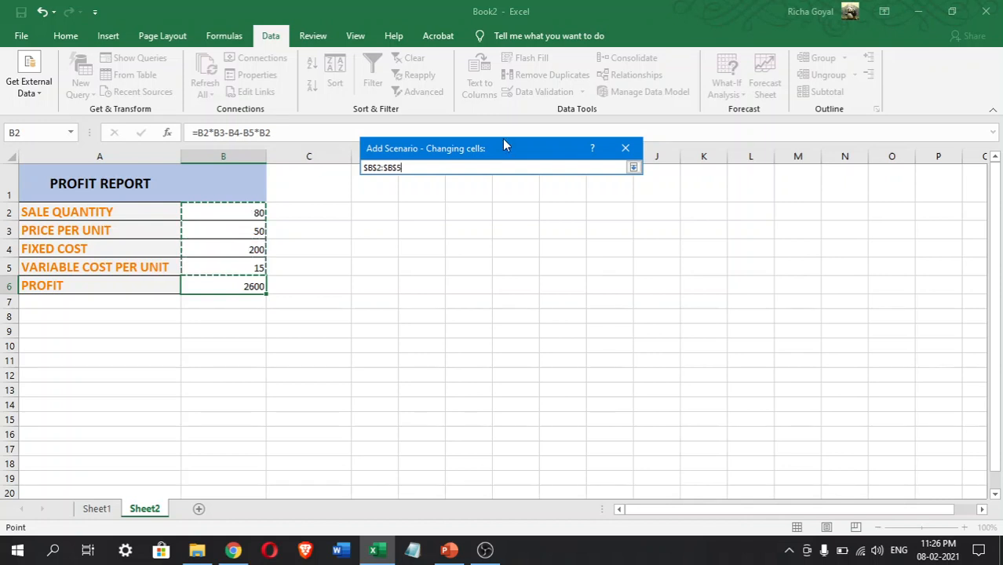
{"action": "left_click", "coordinate": [633, 167]}
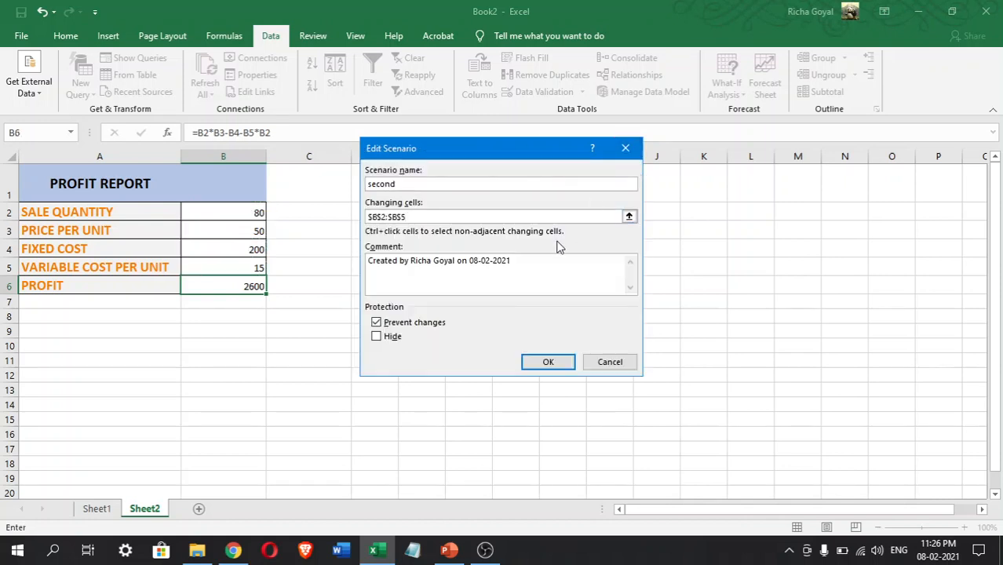
Clear the second scenario's default comment and accept the scenario definition.
{"action": "double_click", "coordinate": [540, 264]}
{"action": "key", "text": "BackSpace"}
{"action": "key", "text": "BackSpace"}
{"action": "key", "text": "BackSpace"}
{"action": "key", "text": "BackSpace"}
{"action": "key", "text": "BackSpace"}
{"action": "key", "text": "BackSpace"}
{"action": "key", "text": "BackSpace"}
{"action": "key", "text": "BackSpace"}
{"action": "key", "text": "BackSpace"}
{"action": "key", "text": "BackSpace"}
{"action": "key", "text": "BackSpace"}
{"action": "key", "text": "BackSpace"}
{"action": "key", "text": "BackSpace"}
{"action": "key", "text": "BackSpace"}
{"action": "key", "text": "BackSpace"}
{"action": "key", "text": "BackSpace"}
{"action": "key", "text": "BackSpace"}
{"action": "key", "text": "BackSpace"}
{"action": "key", "text": "BackSpace"}
{"action": "key", "text": "BackSpace"}
{"action": "key", "text": "BackSpace"}
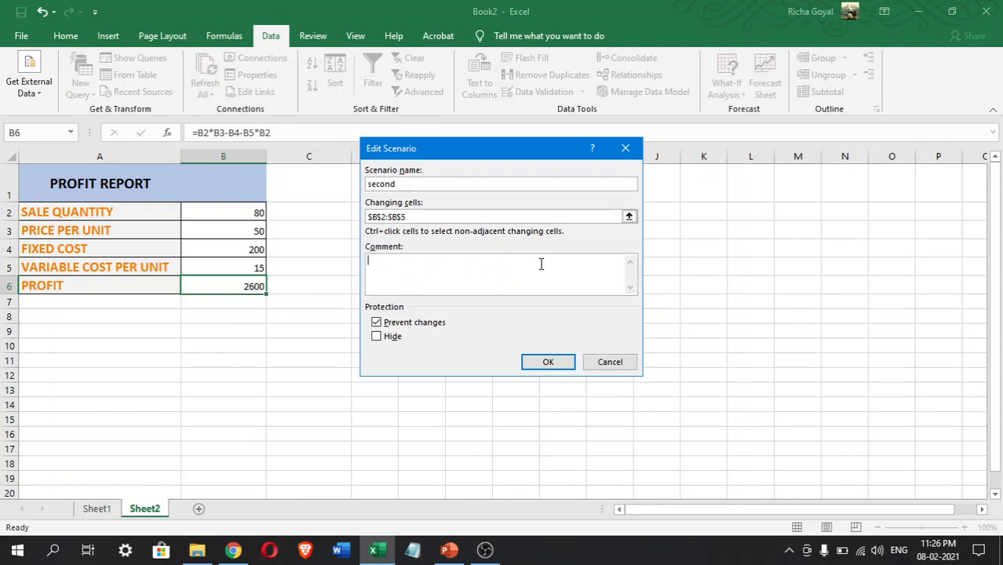
{"action": "left_click", "coordinate": [554, 361]}
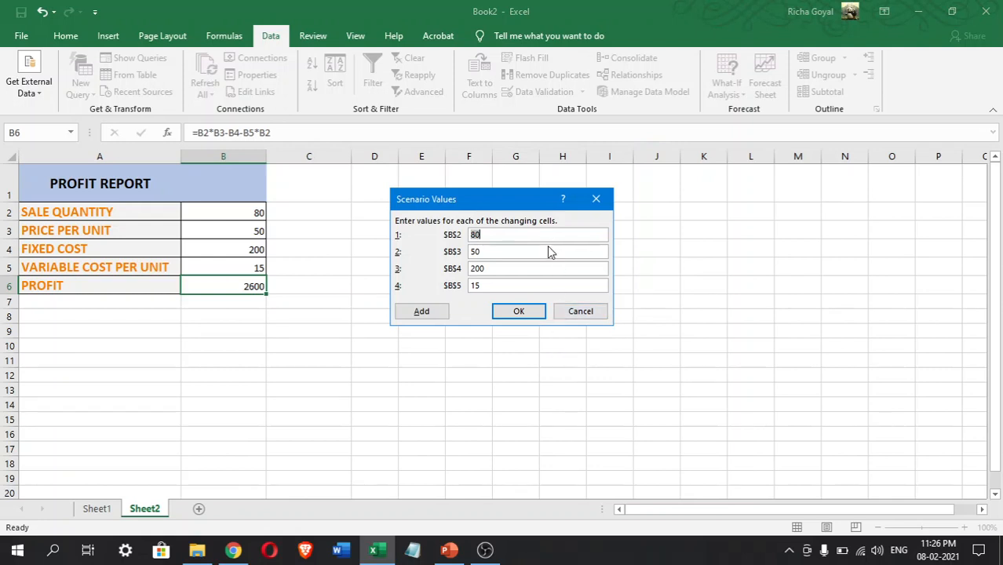
Set the second scenario's values to 150 for B2, 60 for B3 and 20 for B5.
{"action": "key", "text": "BackSpace"}
{"action": "type", "text": "150"}
{"action": "double_click", "coordinate": [530, 255]}
{"action": "type", "text": "60"}
{"action": "left_click", "coordinate": [514, 268]}
{"action": "double_click", "coordinate": [496, 286]}
{"action": "type", "text": "20"}
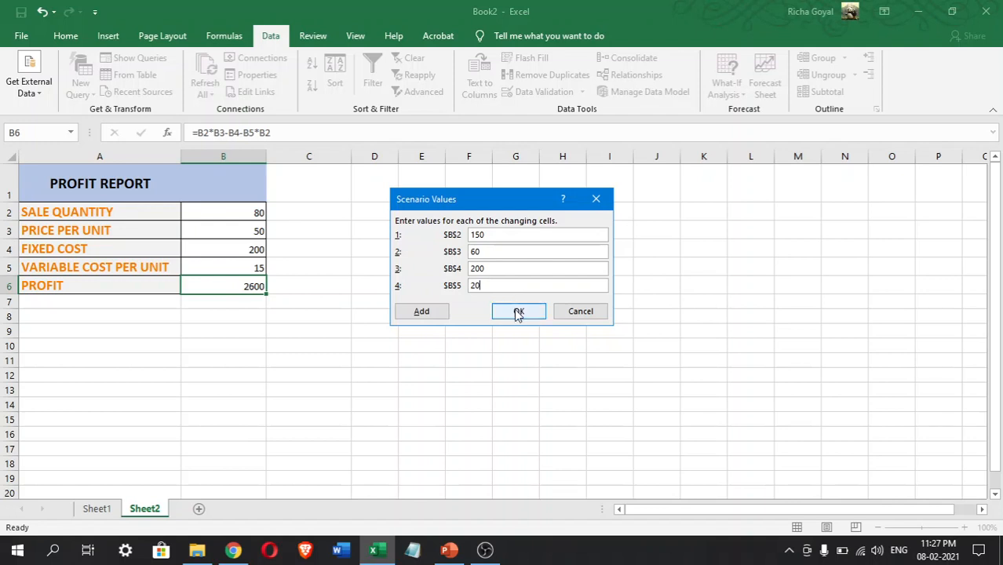
{"action": "left_click", "coordinate": [518, 311]}
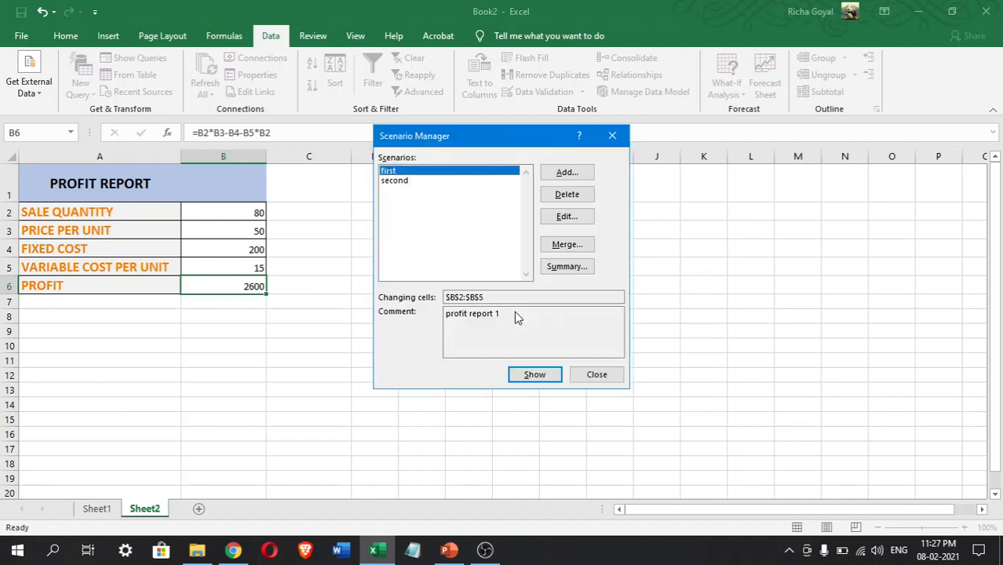
Show the "second" scenario in the profit report and close Scenario Manager.
{"action": "left_click", "coordinate": [406, 185]}
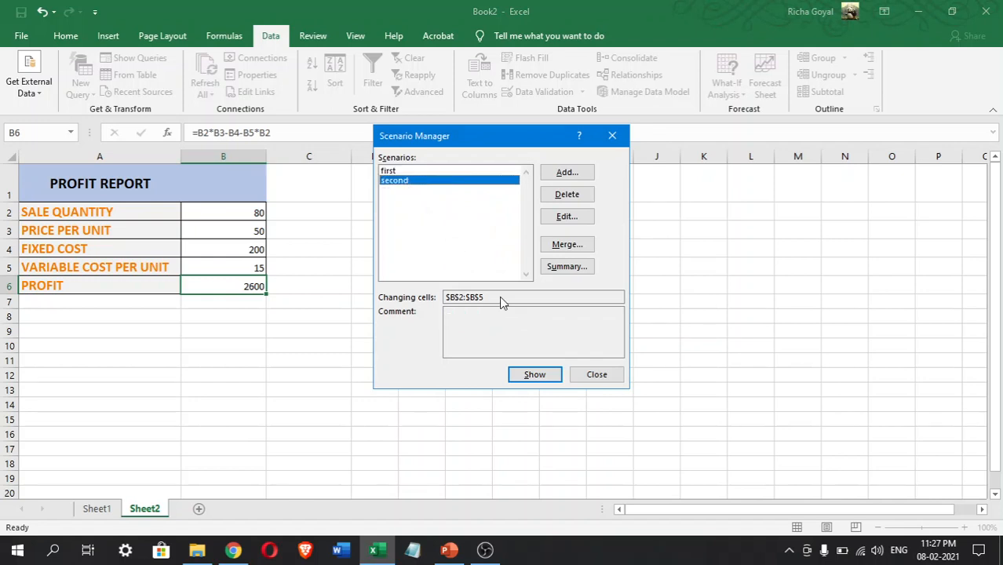
{"action": "left_click", "coordinate": [534, 375]}
{"action": "left_click", "coordinate": [597, 375]}
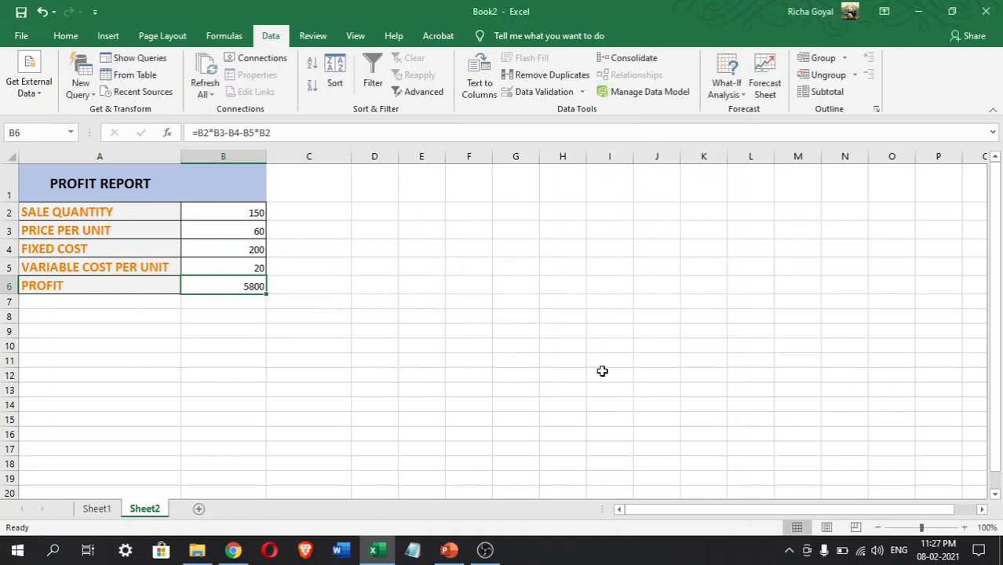
Reopen Scenario Manager and show the "first" scenario in the profit report.
{"action": "left_click", "coordinate": [361, 392]}
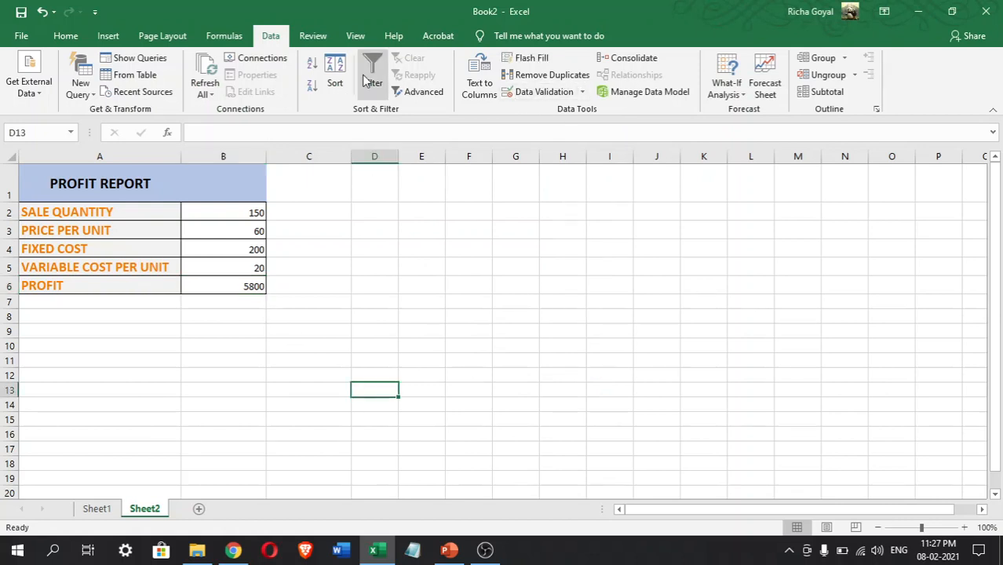
{"action": "left_click", "coordinate": [736, 92]}
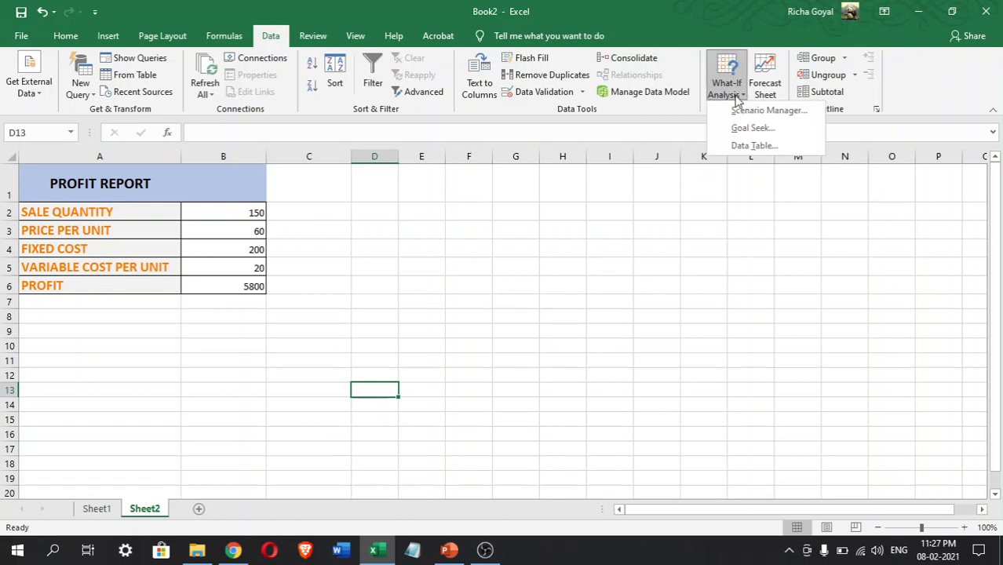
{"action": "left_click", "coordinate": [742, 110]}
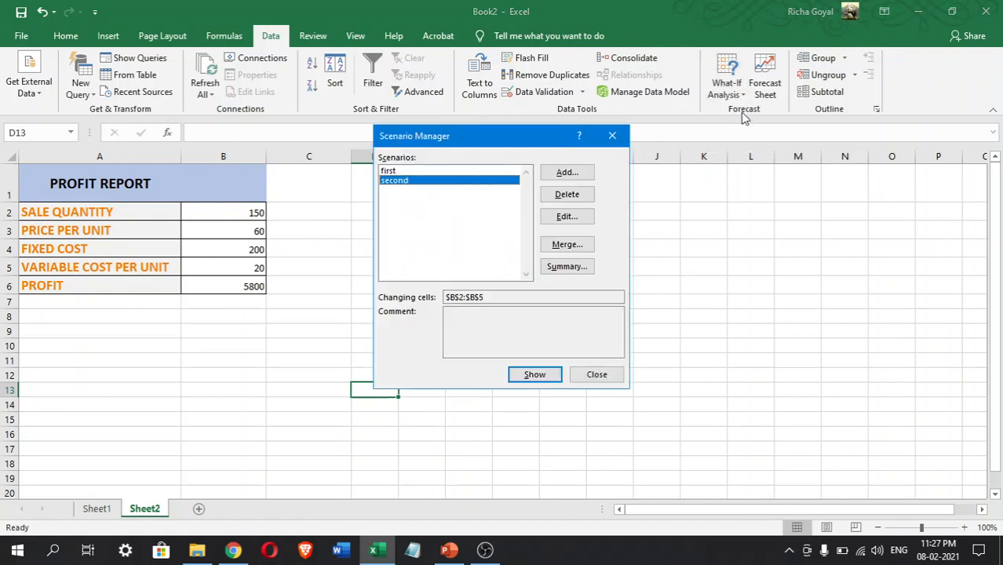
{"action": "left_click", "coordinate": [449, 170]}
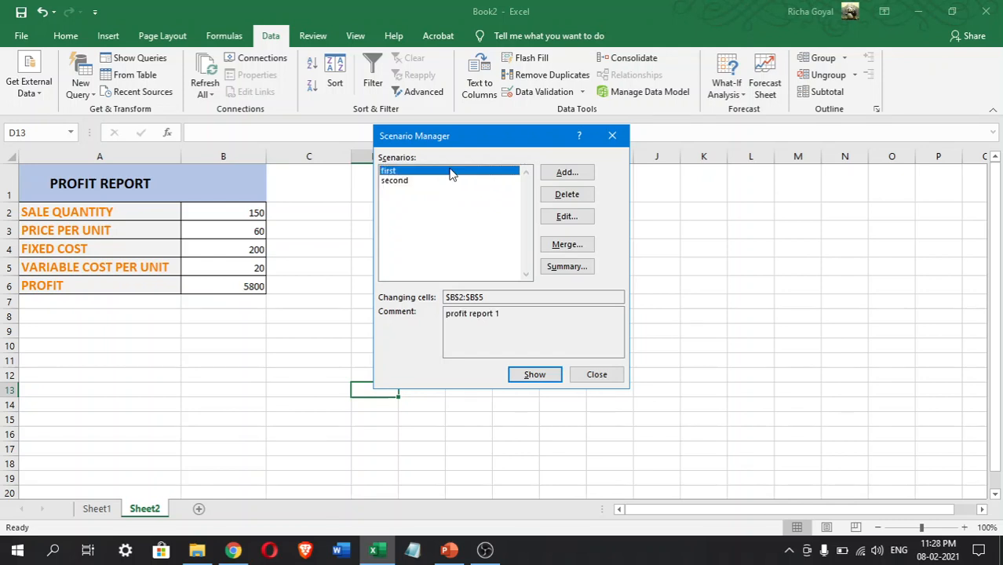
{"action": "left_click", "coordinate": [534, 375]}
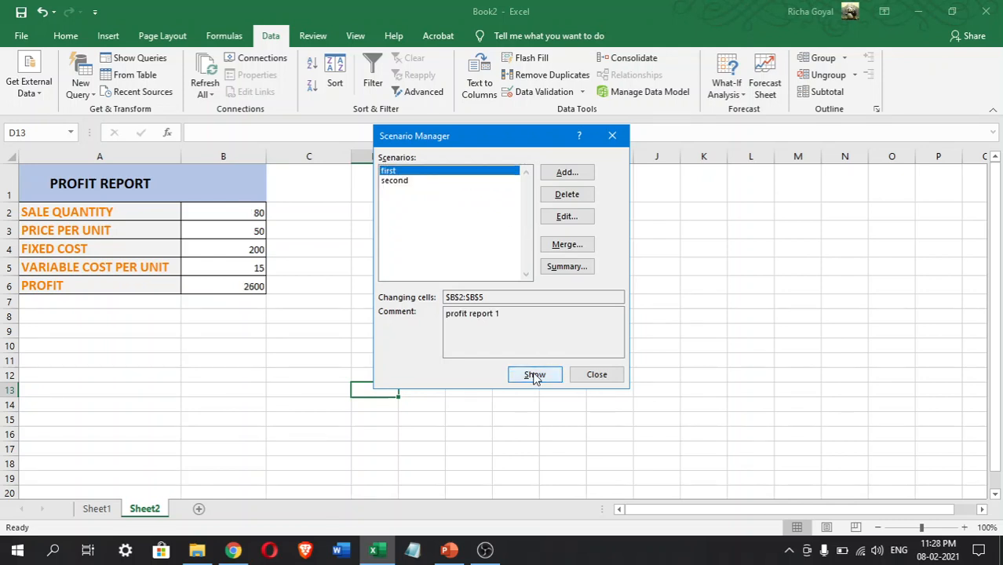